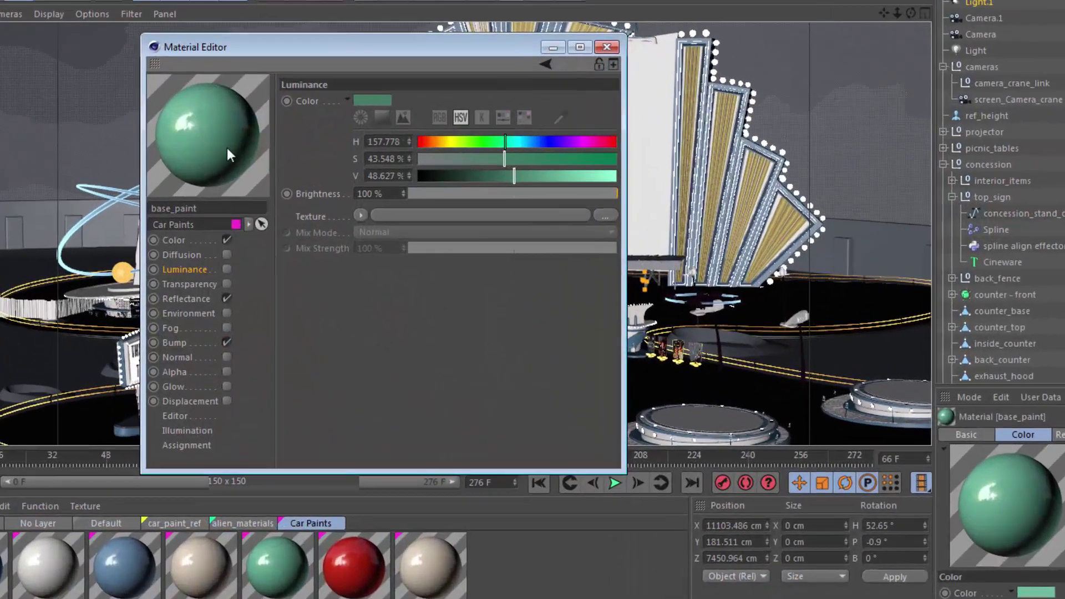
Open and dismiss the preview context menus in the Material Editor and attributes panel
{"action": "right_click", "coordinate": [212, 125]}
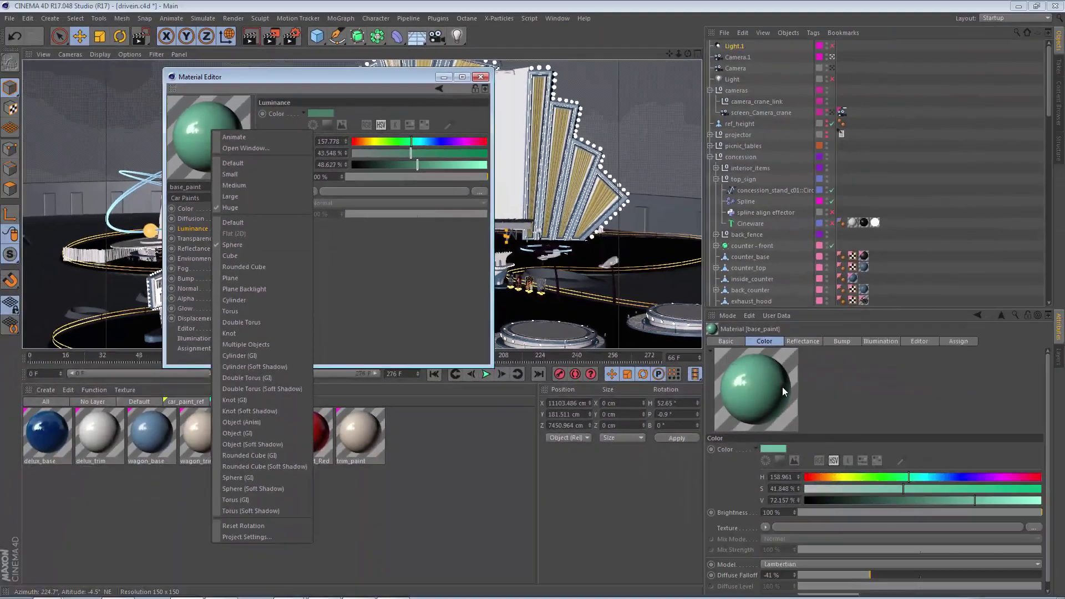
{"action": "left_click", "coordinate": [782, 387]}
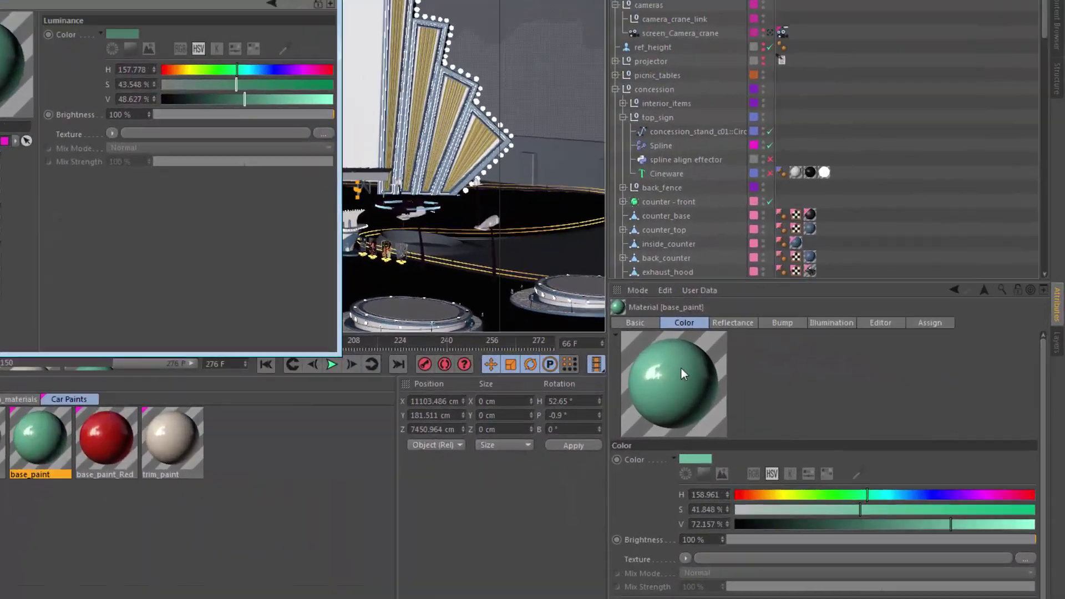
{"action": "right_click", "coordinate": [681, 368]}
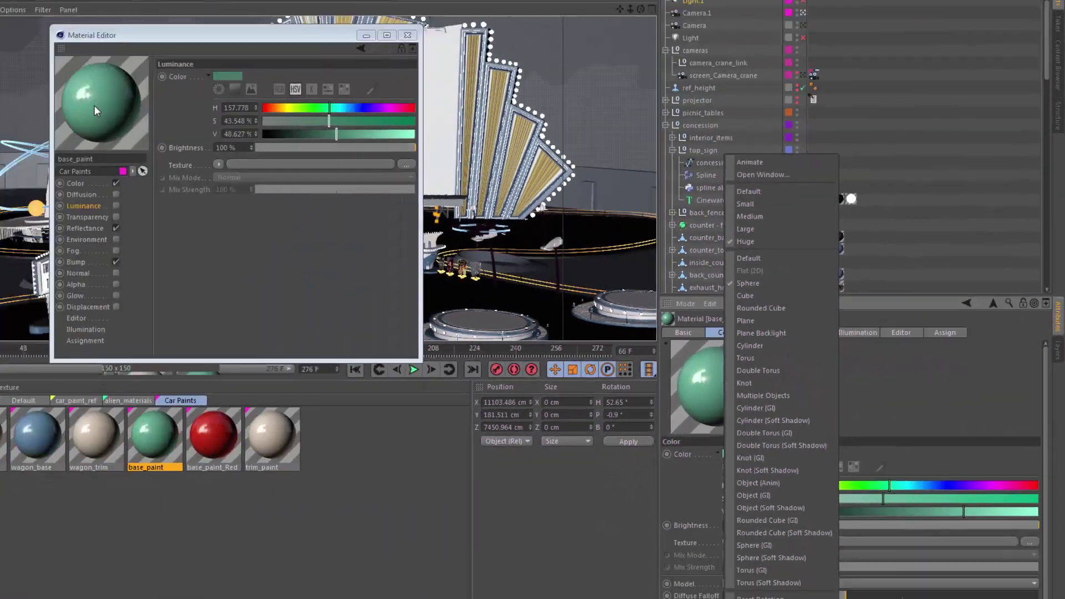
{"action": "left_click", "coordinate": [94, 106]}
{"action": "right_click", "coordinate": [95, 115]}
{"action": "left_click", "coordinate": [143, 323]}
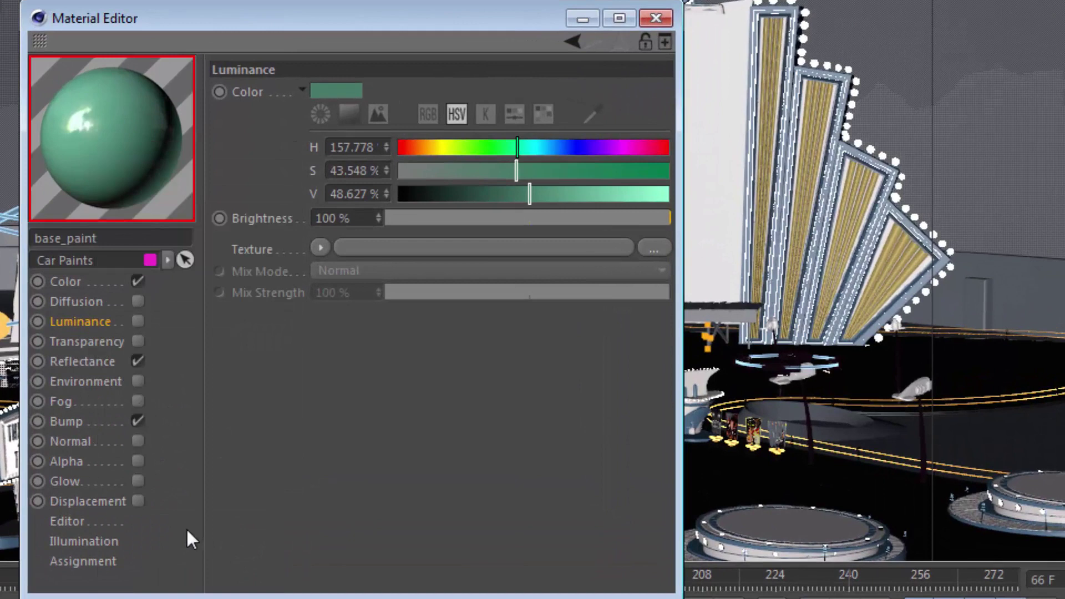
Switch the base_paint preview shape to Knot and orbit it to view other sides
{"action": "right_click", "coordinate": [134, 157]}
{"action": "left_click", "coordinate": [209, 563]}
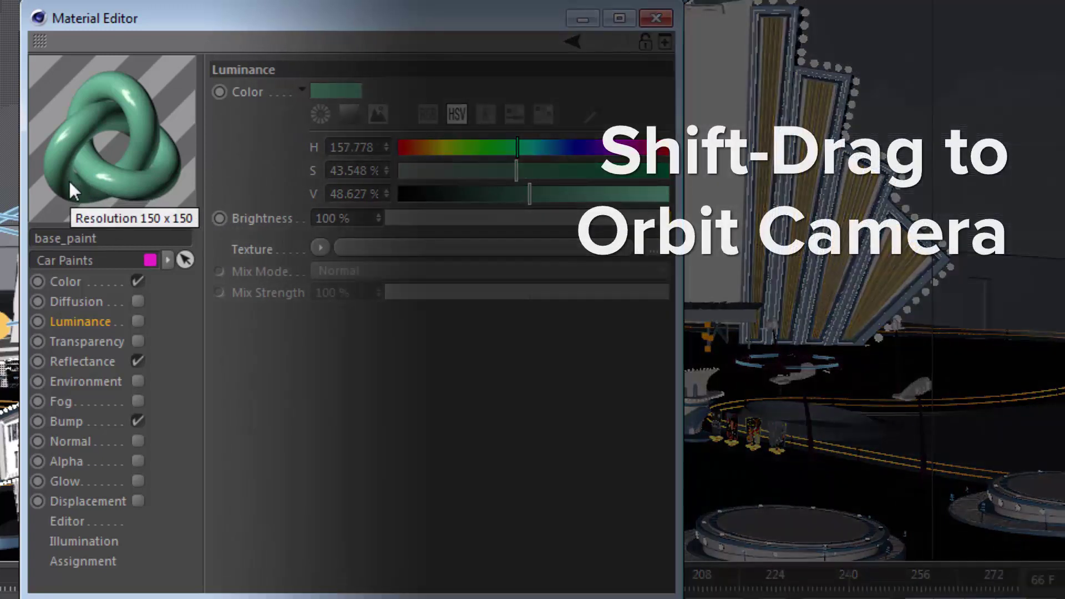
{"action": "left_click_drag", "start_coordinate": [68, 178], "coordinate": [144, 168], "text": "shift"}
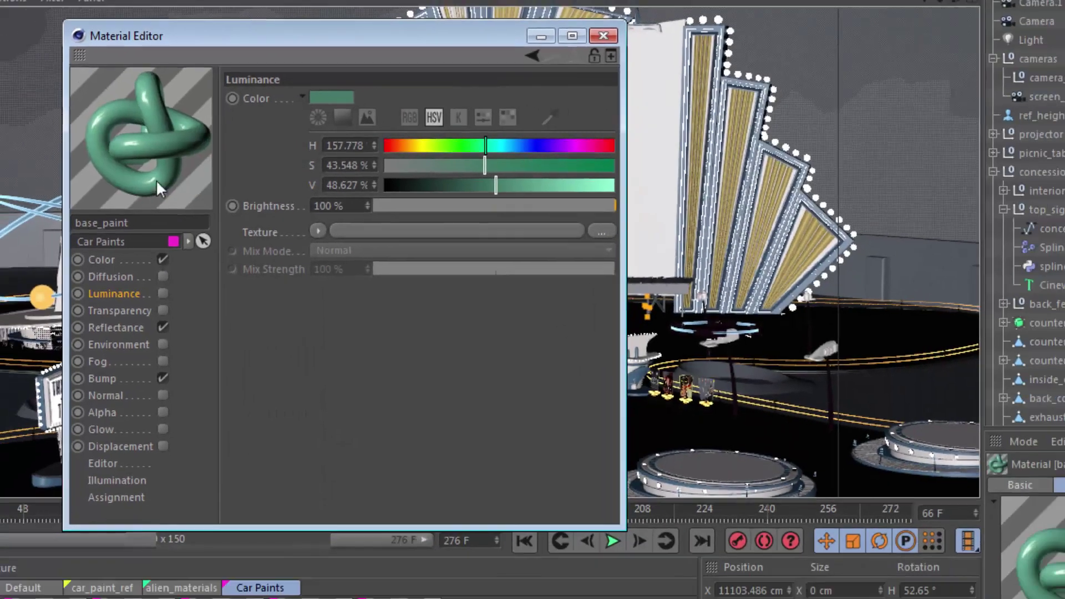
Set base_paint's preview to Object (Soft Shadow), then load the movie material from the All list
{"action": "right_click", "coordinate": [127, 153]}
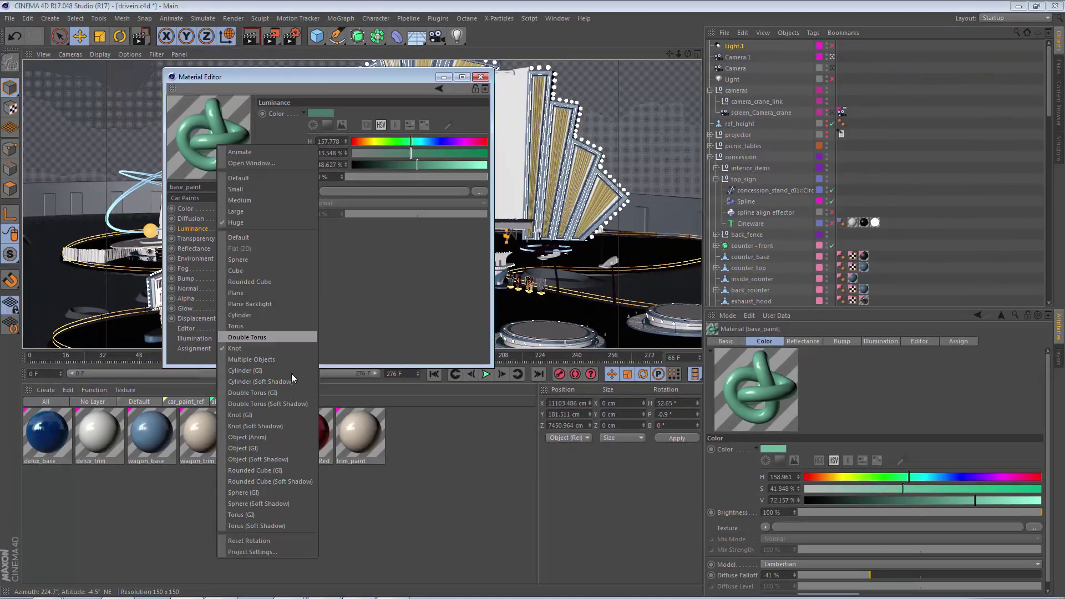
{"action": "left_click", "coordinate": [280, 457]}
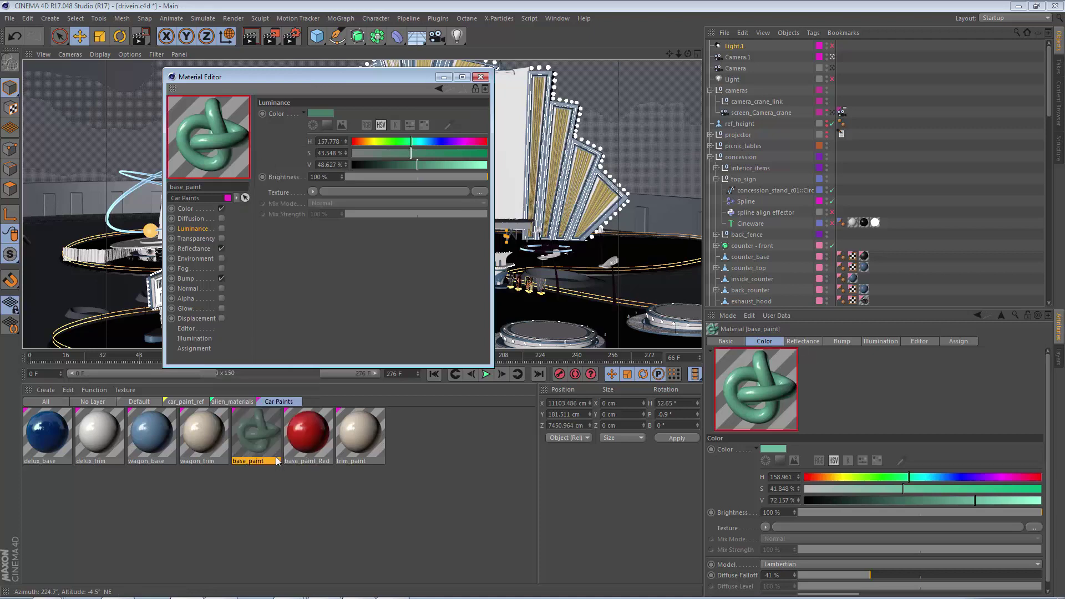
{"action": "left_click", "coordinate": [57, 402]}
{"action": "left_click", "coordinate": [98, 437]}
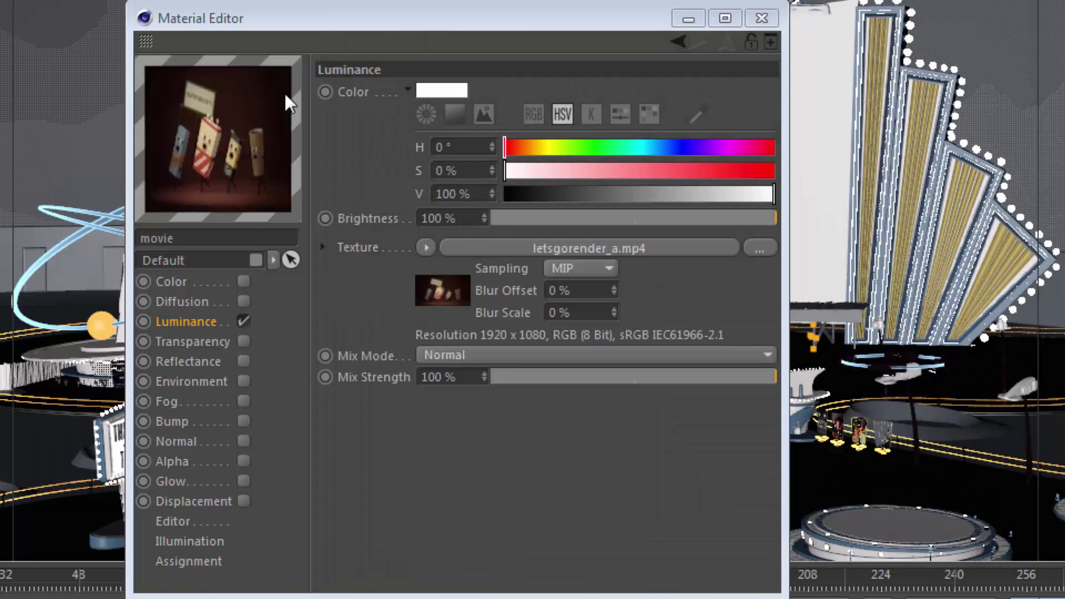
Turn Animate on and off for the movie preview, then drag Glass into the Material Editor
{"action": "right_click", "coordinate": [213, 155]}
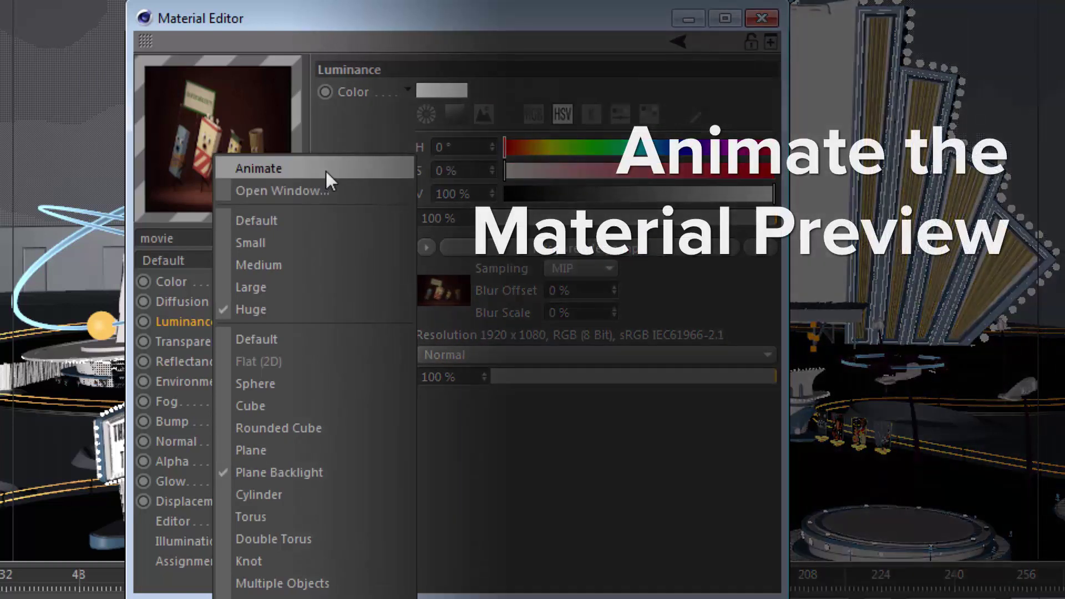
{"action": "left_click", "coordinate": [325, 170]}
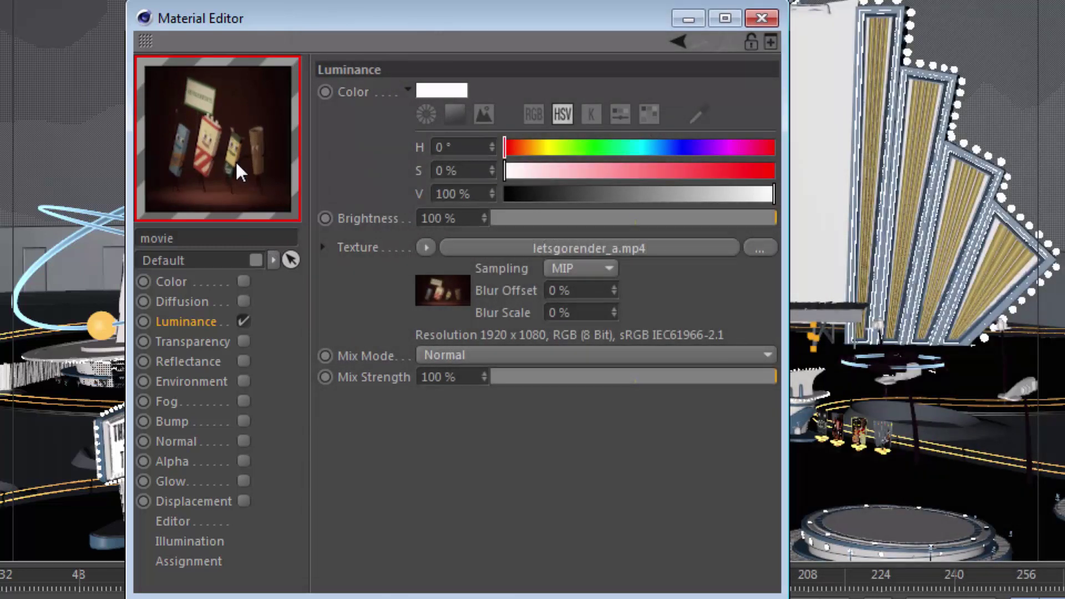
{"action": "right_click", "coordinate": [236, 161]}
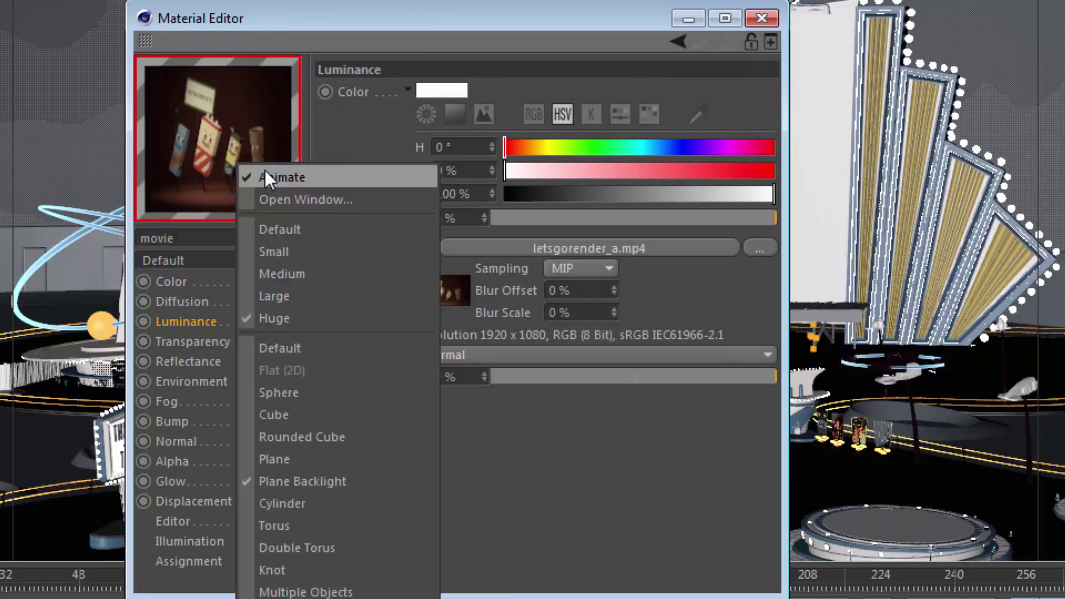
{"action": "left_click", "coordinate": [264, 170]}
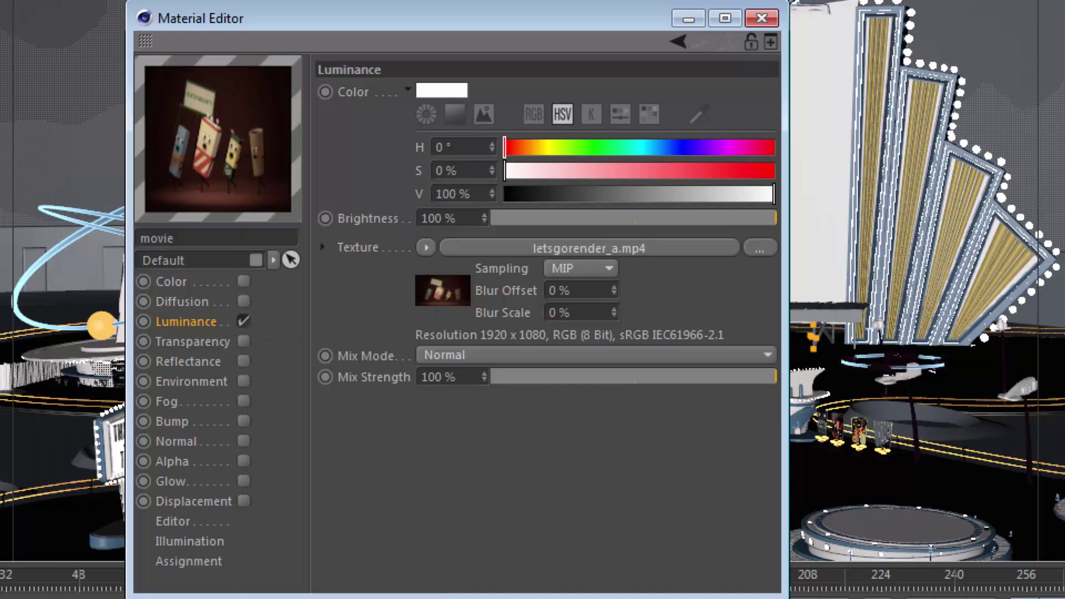
{"action": "left_click_drag", "start_coordinate": [254, 597], "coordinate": [242, 188]}
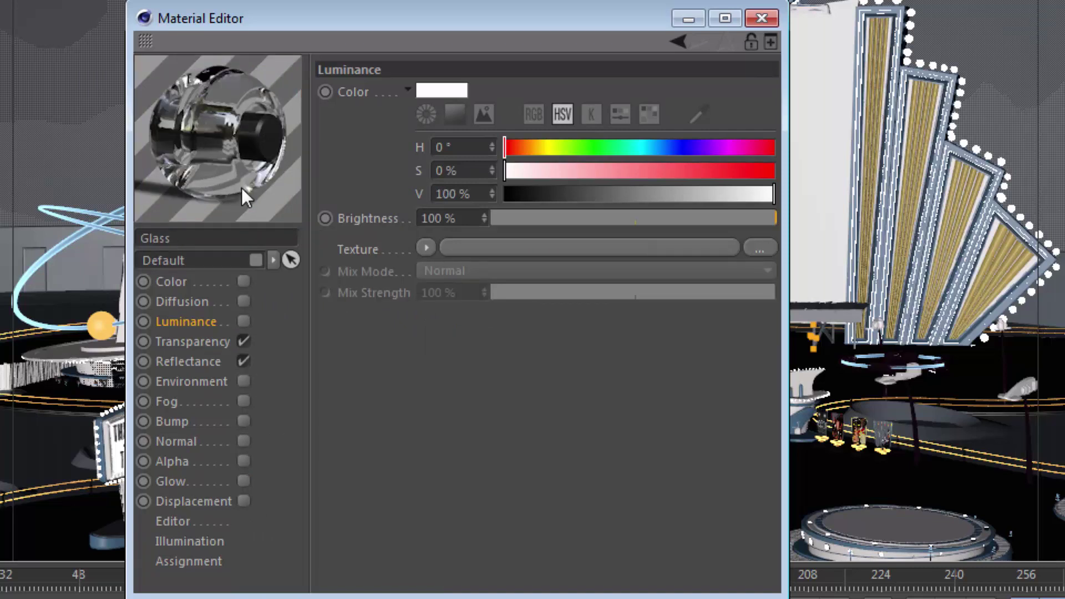
Resize the Glass preview to Small, Large, then Huge, and open it in a separate window
{"action": "right_click", "coordinate": [231, 138]}
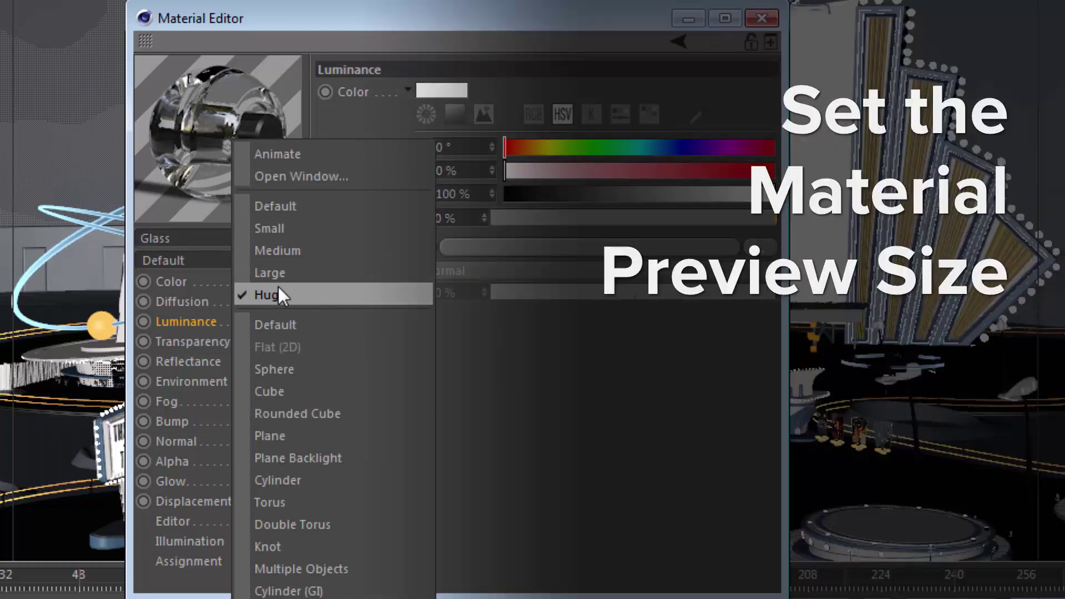
{"action": "left_click", "coordinate": [281, 229]}
{"action": "right_click", "coordinate": [178, 103]}
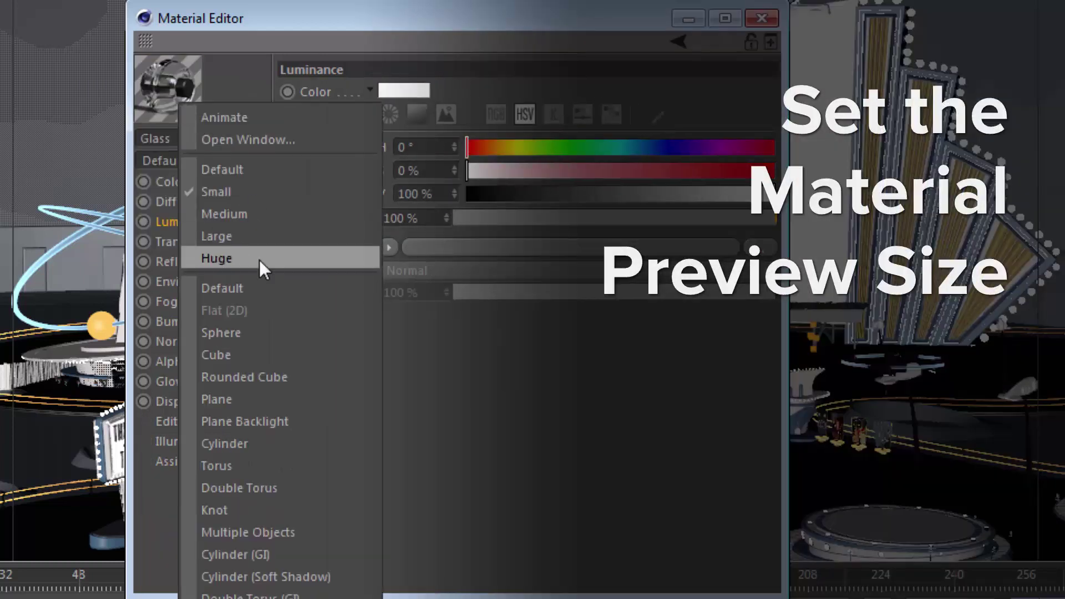
{"action": "left_click", "coordinate": [251, 230]}
{"action": "right_click", "coordinate": [227, 150]}
{"action": "left_click", "coordinate": [271, 303]}
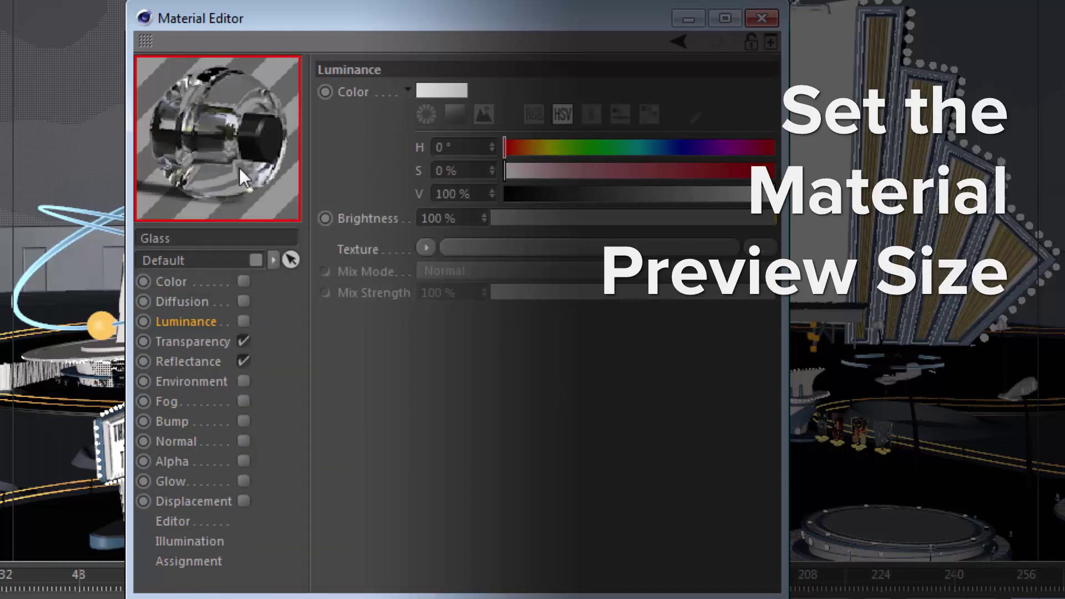
{"action": "right_click", "coordinate": [229, 147]}
{"action": "left_click", "coordinate": [297, 182]}
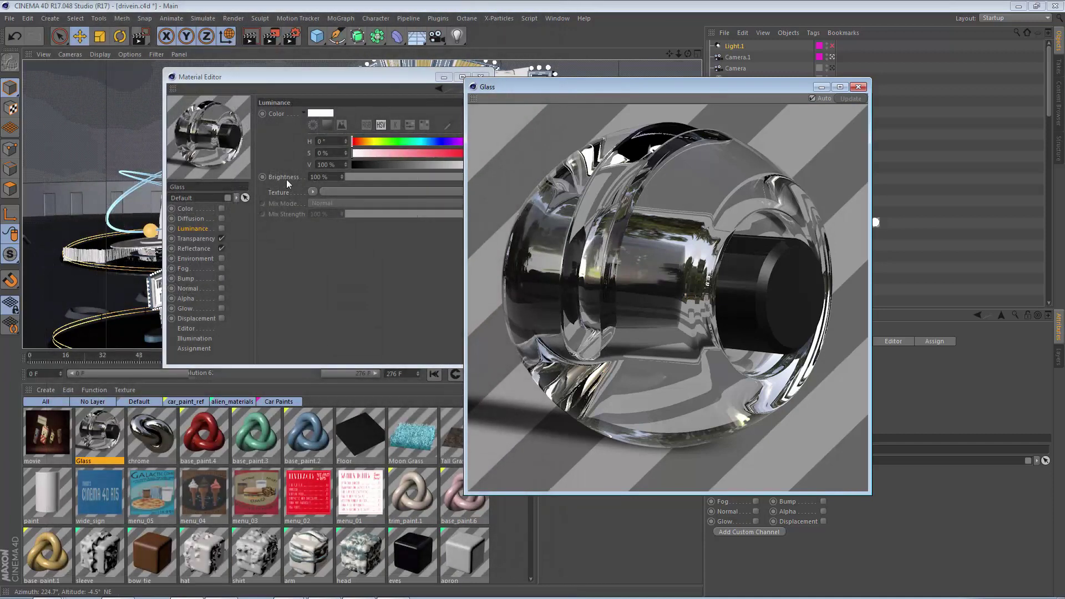
Change the Glass material's preview to Object (GI)
{"action": "right_click", "coordinate": [216, 140]}
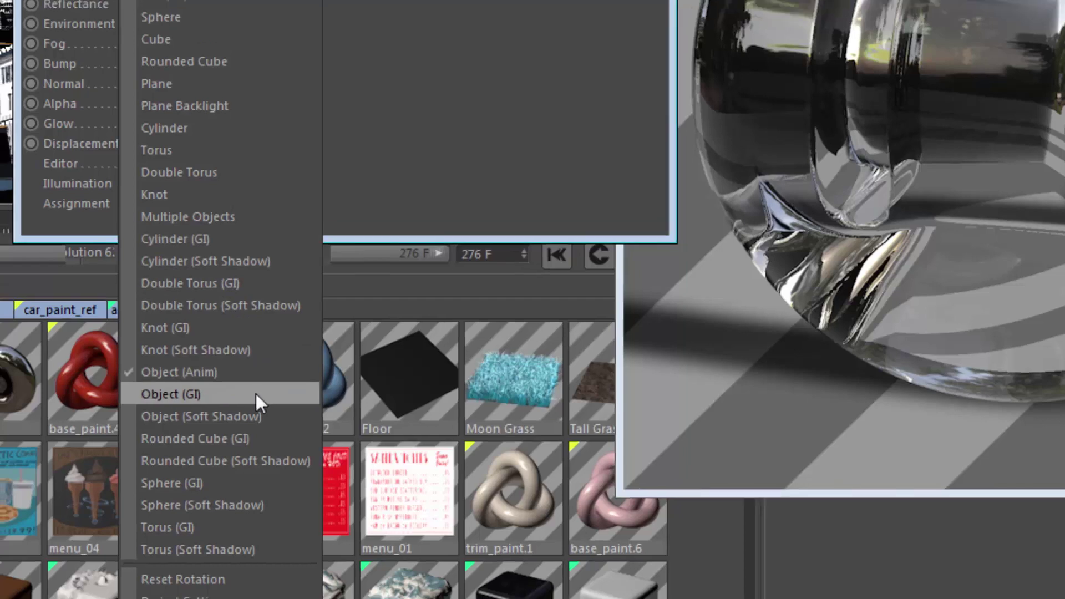
{"action": "left_click", "coordinate": [255, 381]}
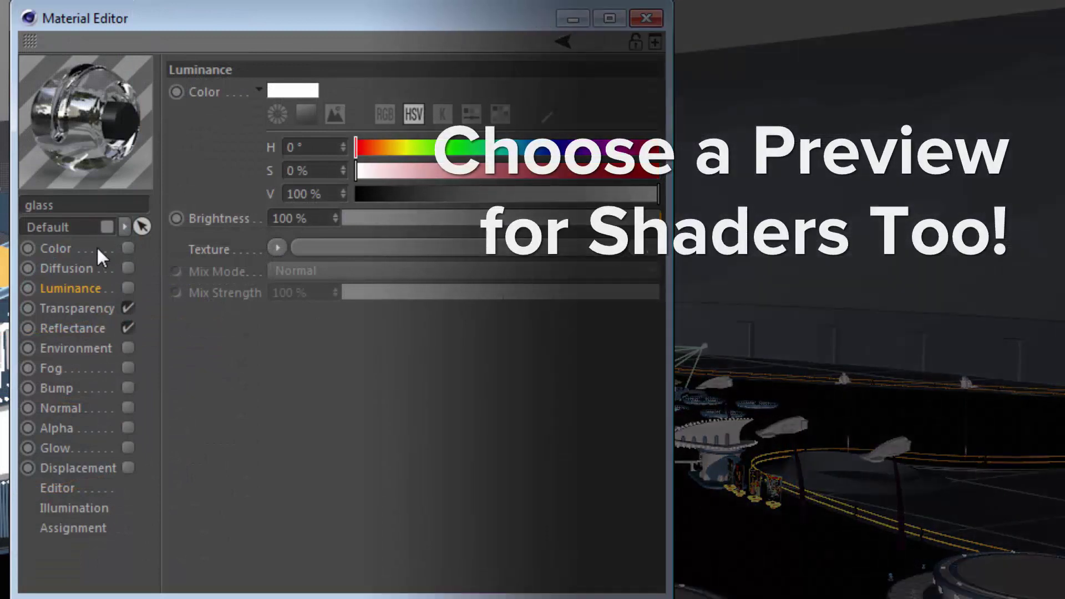
Open the Color channel's Gradient shader, preview it on a Torus, and set Type to 2D - V
{"action": "left_click", "coordinate": [56, 248]}
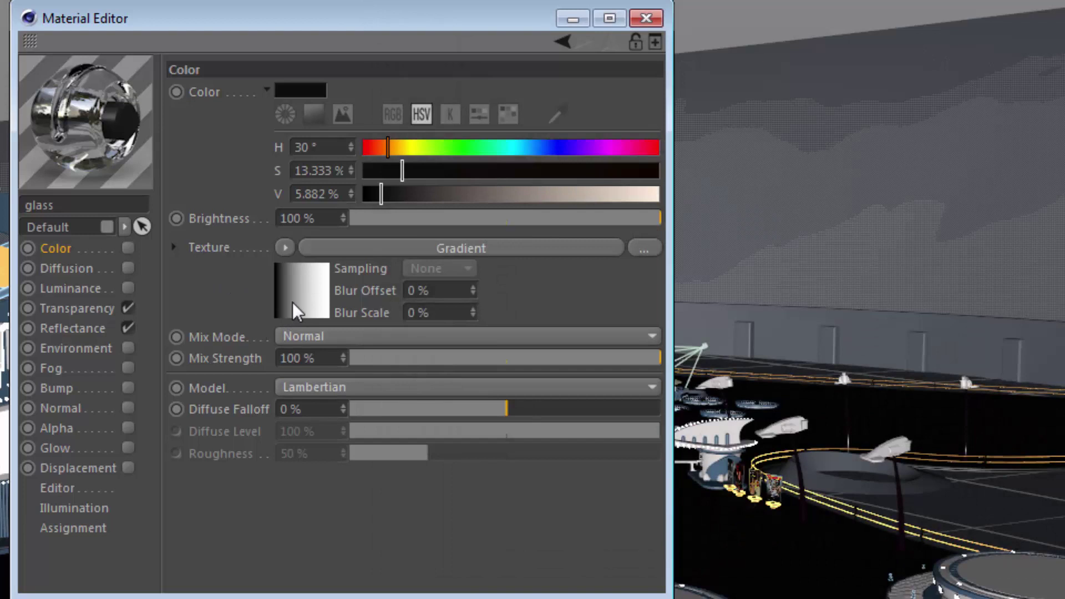
{"action": "left_click", "coordinate": [292, 302]}
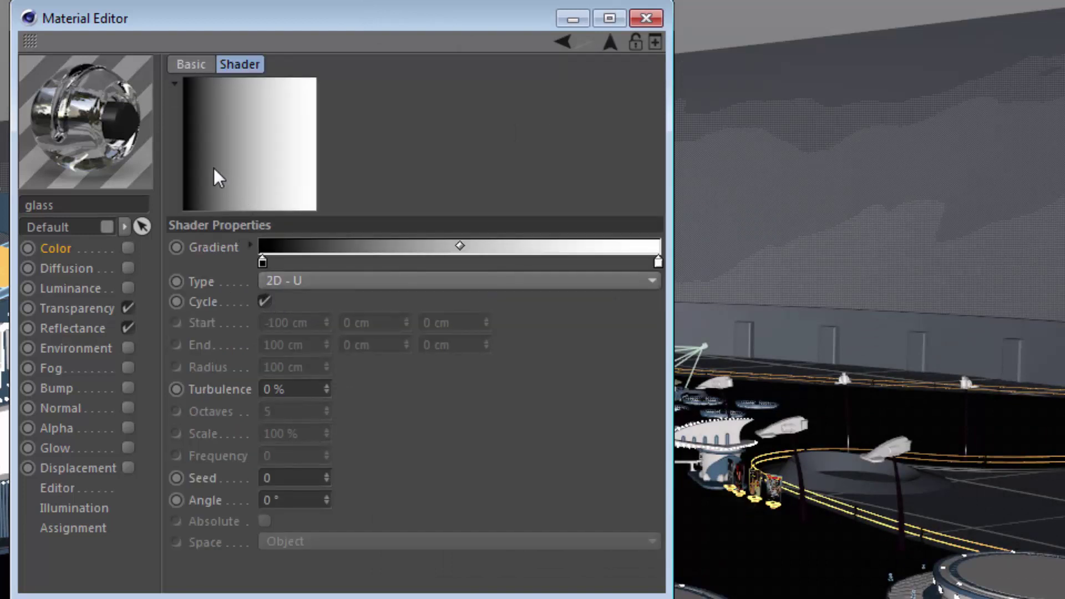
{"action": "right_click", "coordinate": [281, 158]}
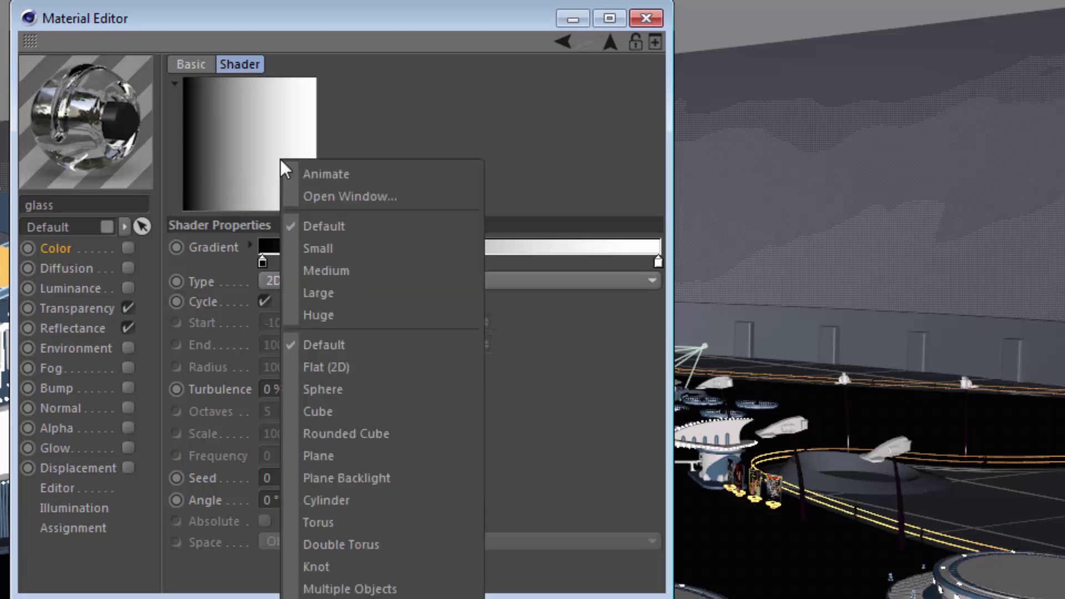
{"action": "left_click", "coordinate": [352, 524]}
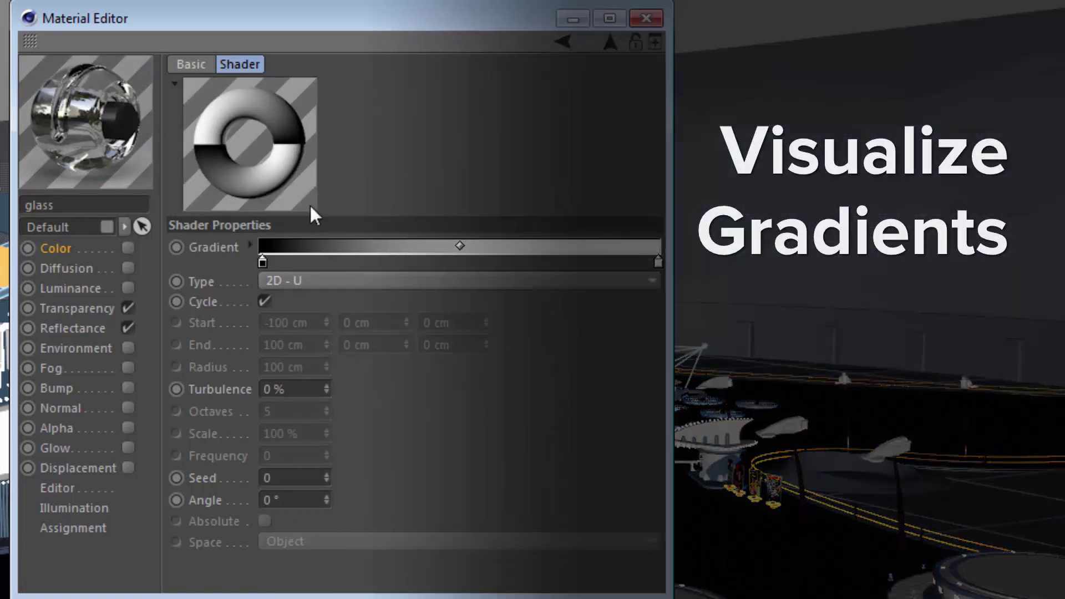
{"action": "left_click", "coordinate": [314, 285]}
{"action": "left_click", "coordinate": [321, 308]}
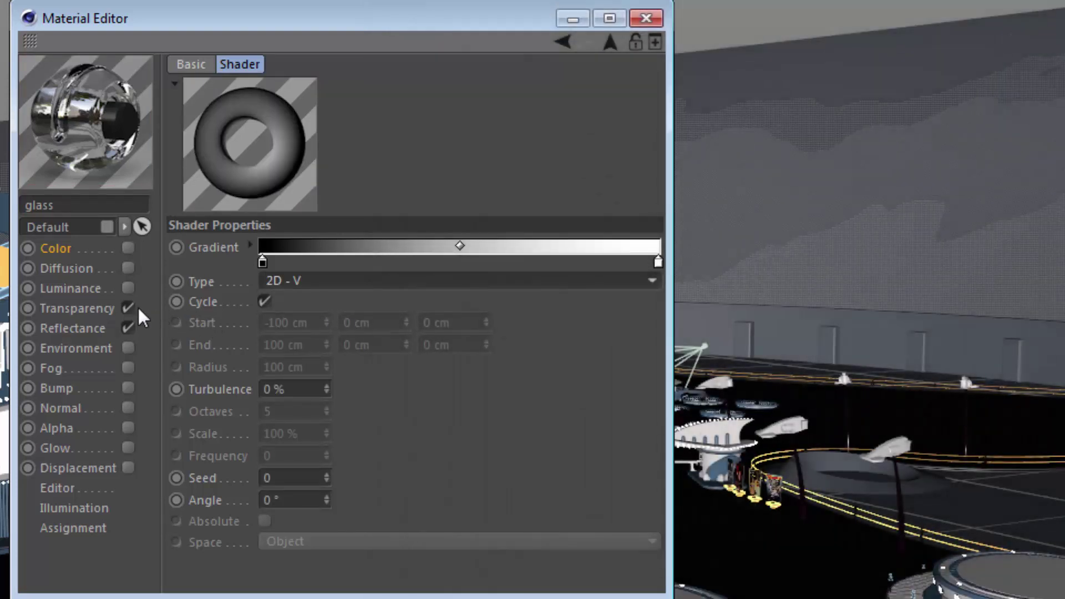
Open the Diffusion channel's Noise shader and toggle its preview Animate on, then off
{"action": "left_click", "coordinate": [98, 269]}
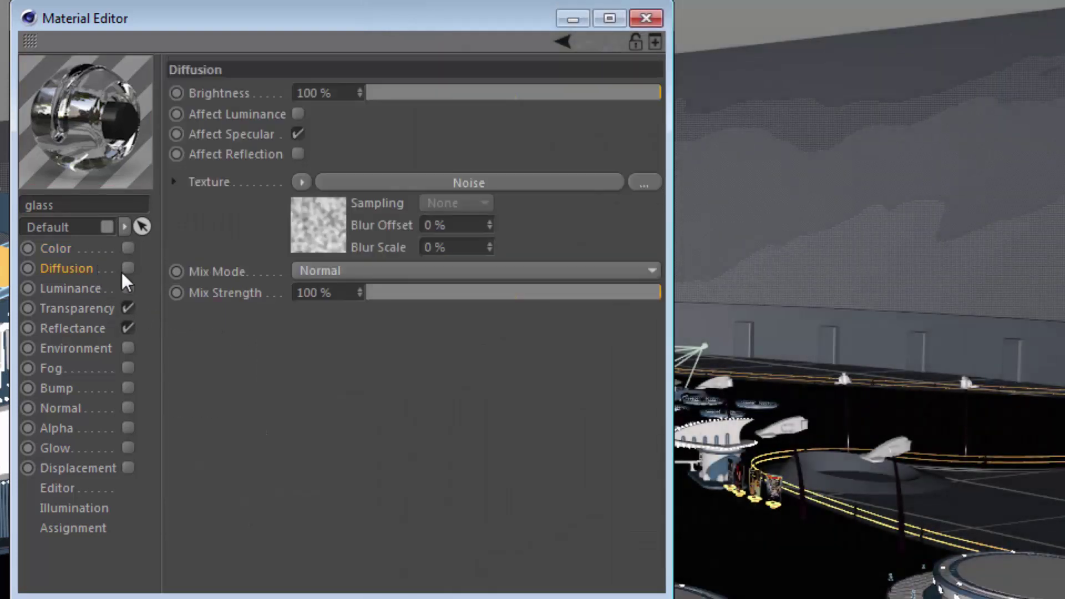
{"action": "left_click", "coordinate": [385, 183]}
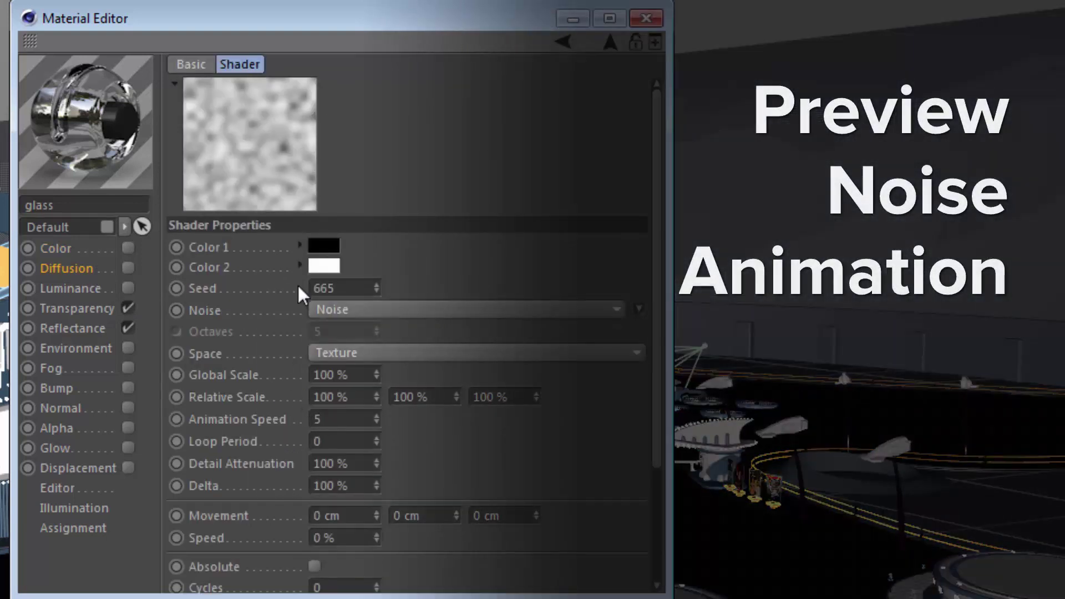
{"action": "right_click", "coordinate": [264, 175]}
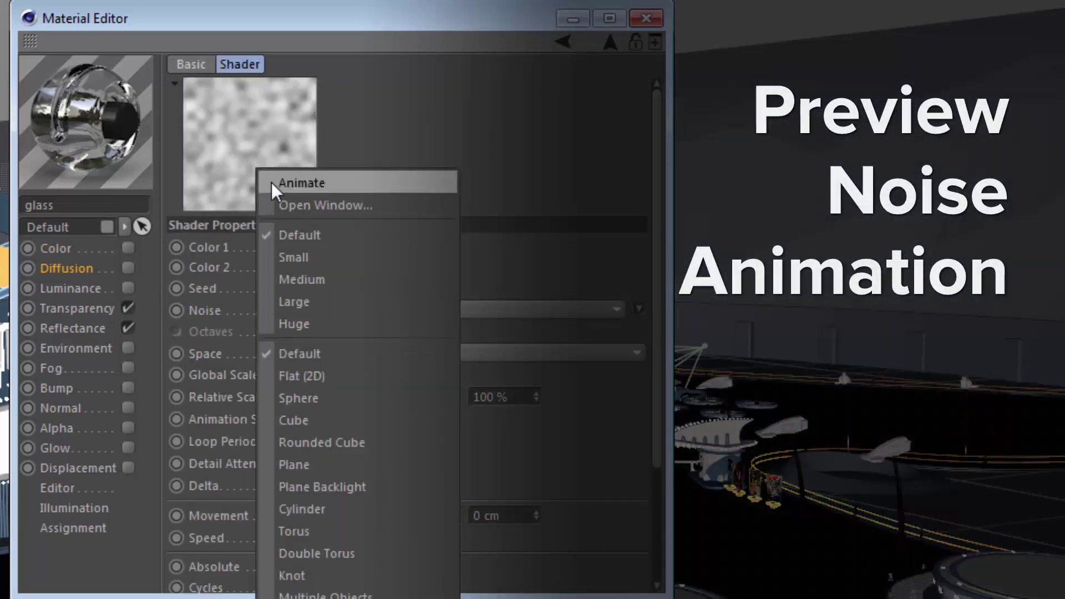
{"action": "left_click", "coordinate": [271, 182]}
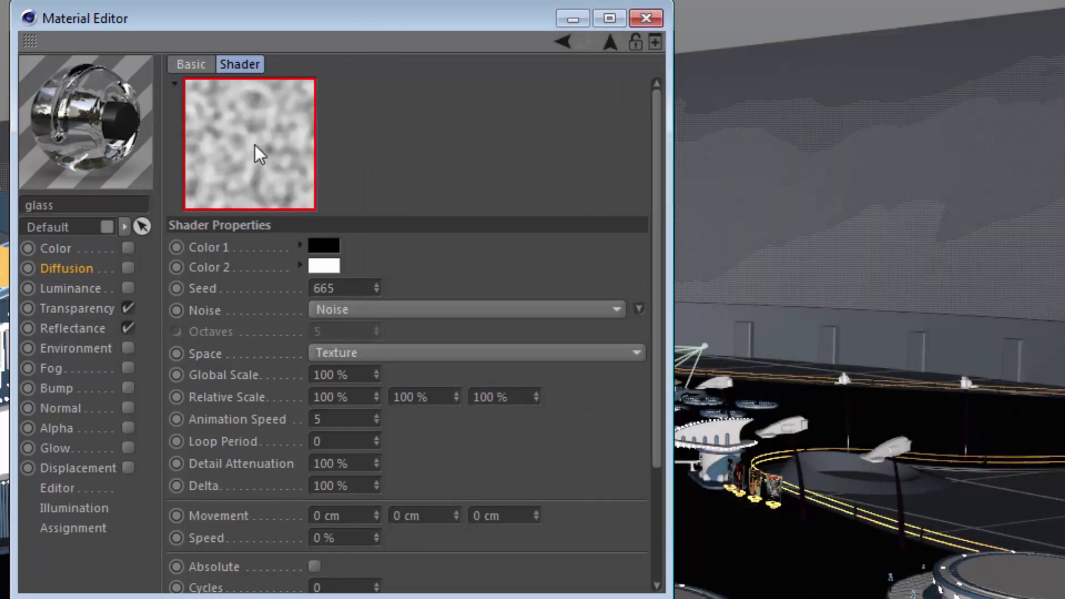
{"action": "right_click", "coordinate": [282, 151]}
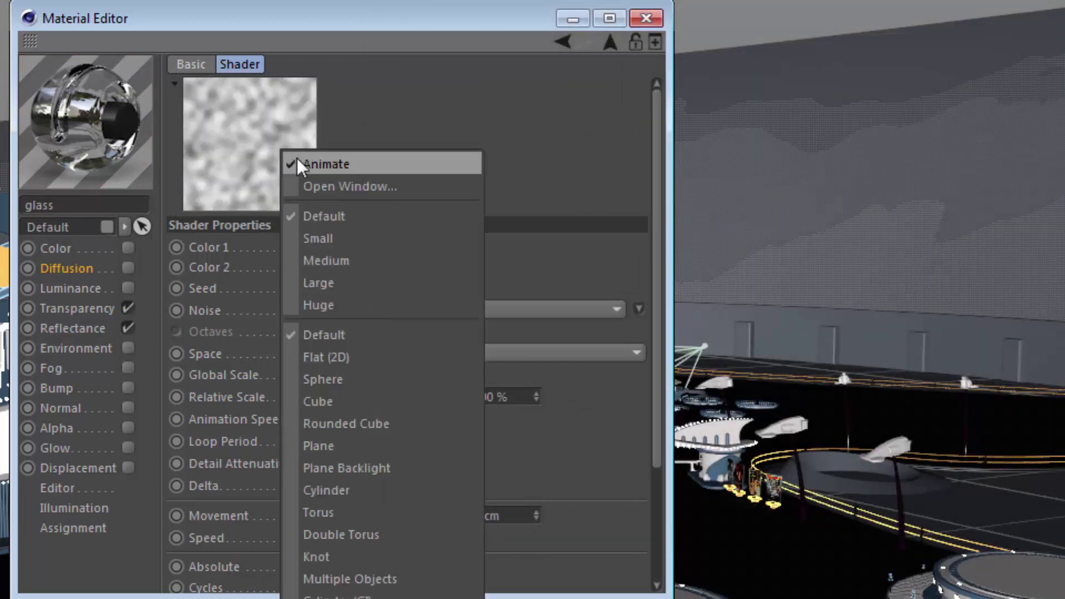
{"action": "left_click", "coordinate": [297, 164]}
Open the Bump channel's Brick shader and close its preview menu without changes
{"action": "left_click", "coordinate": [56, 389]}
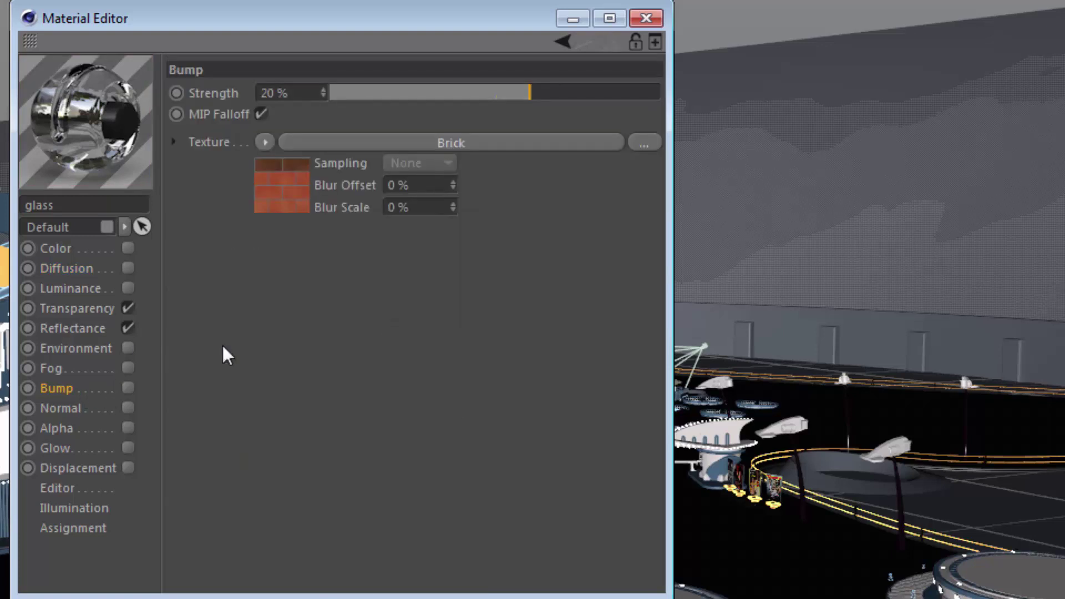
{"action": "left_click", "coordinate": [435, 139]}
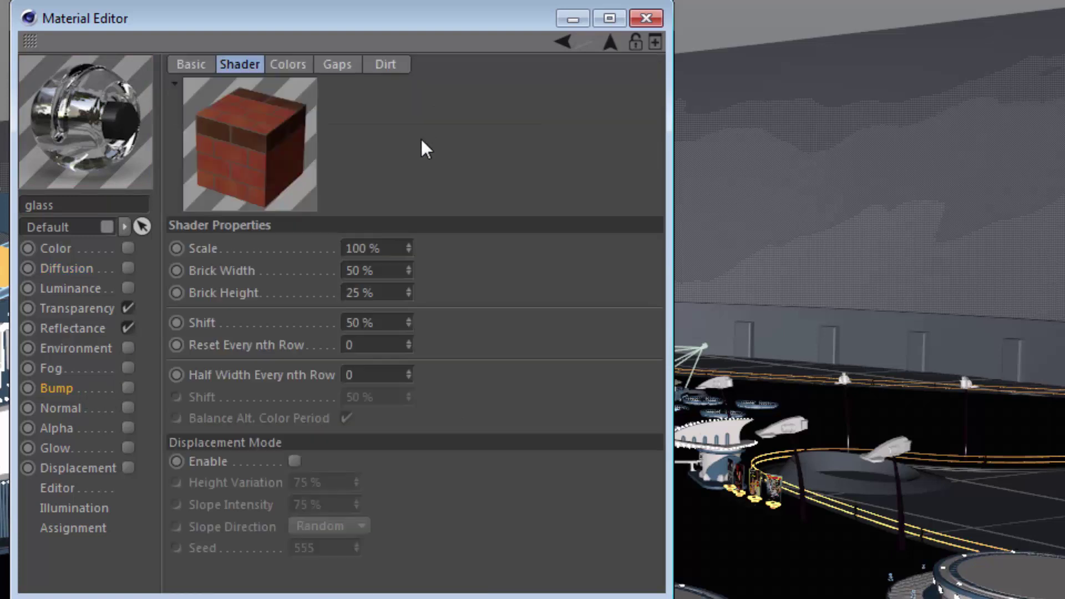
{"action": "right_click", "coordinate": [240, 147]}
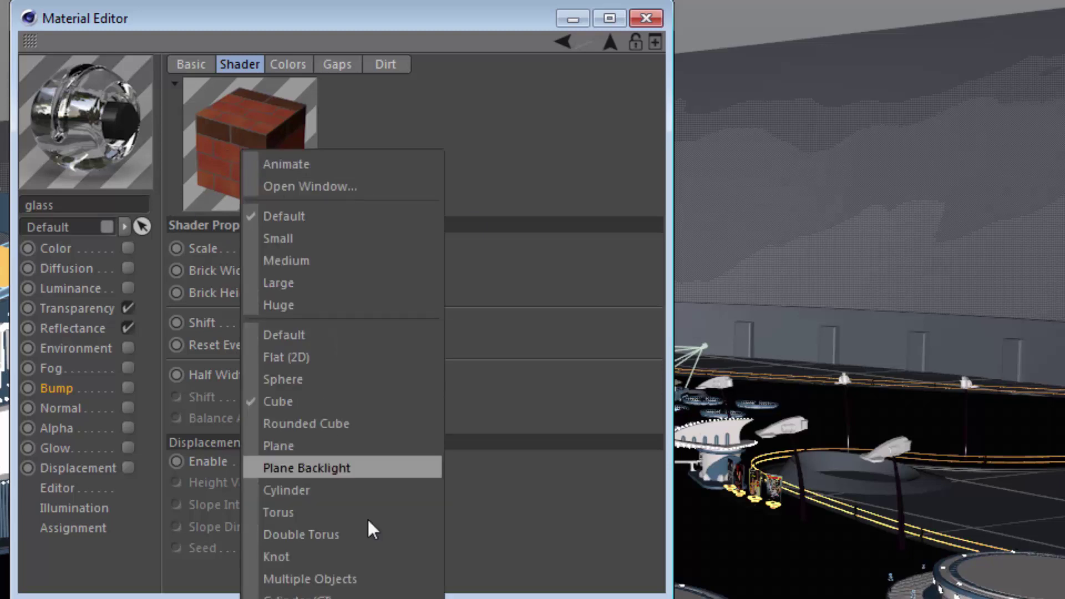
{"action": "left_click", "coordinate": [493, 180]}
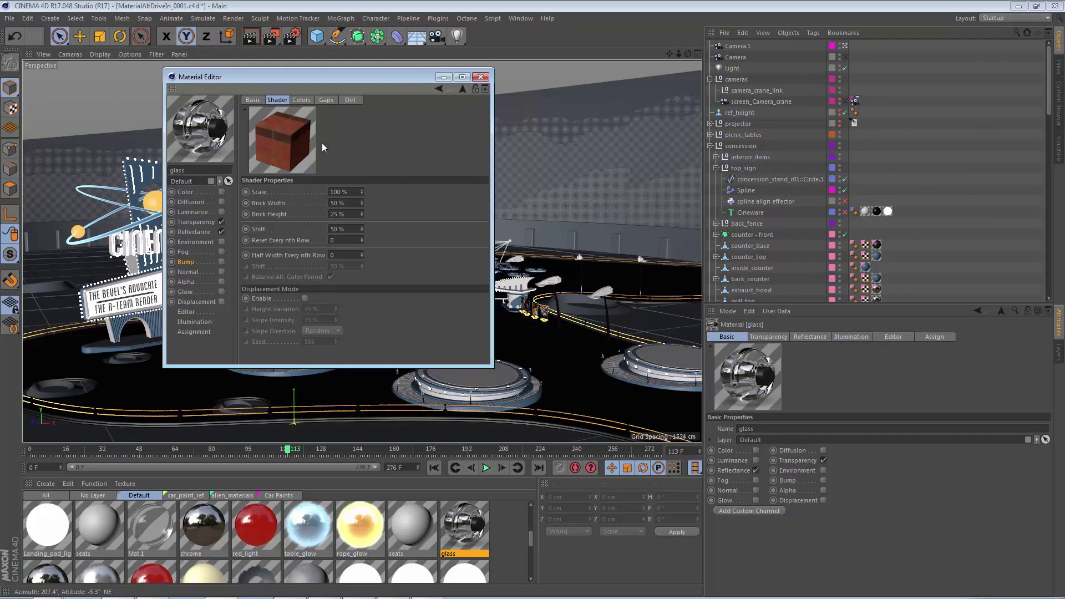
Open Edit > Preferences on the Material Preview page
{"action": "left_click", "coordinate": [27, 18]}
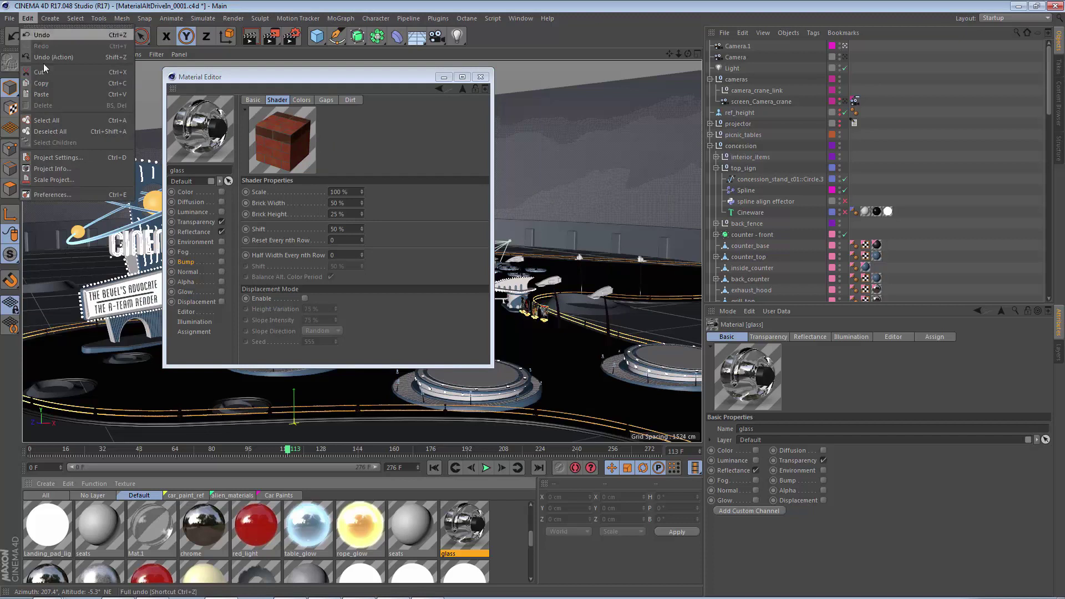
{"action": "left_click", "coordinate": [75, 193]}
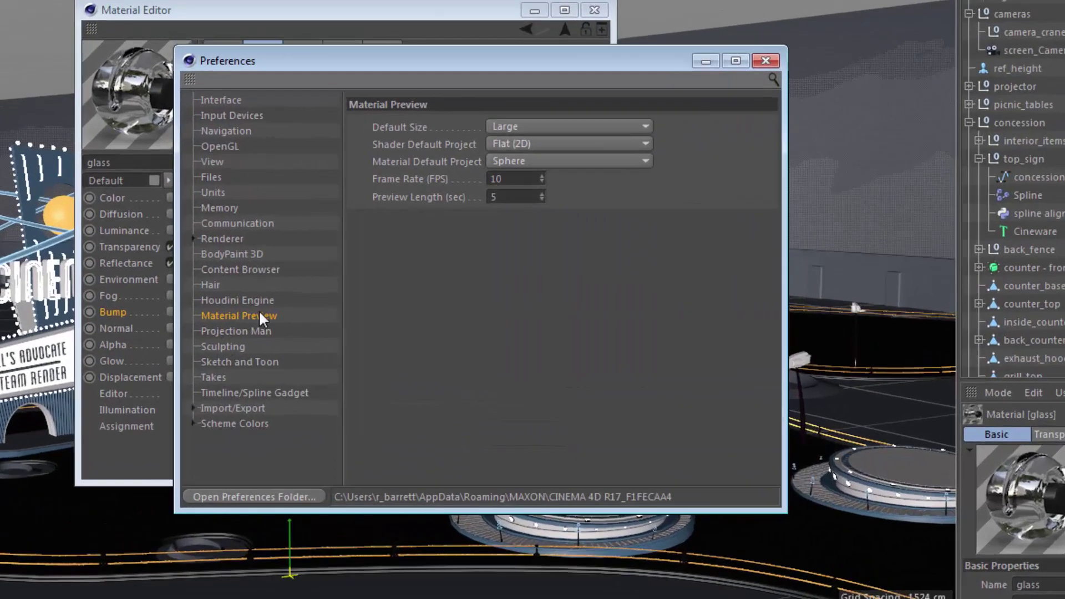